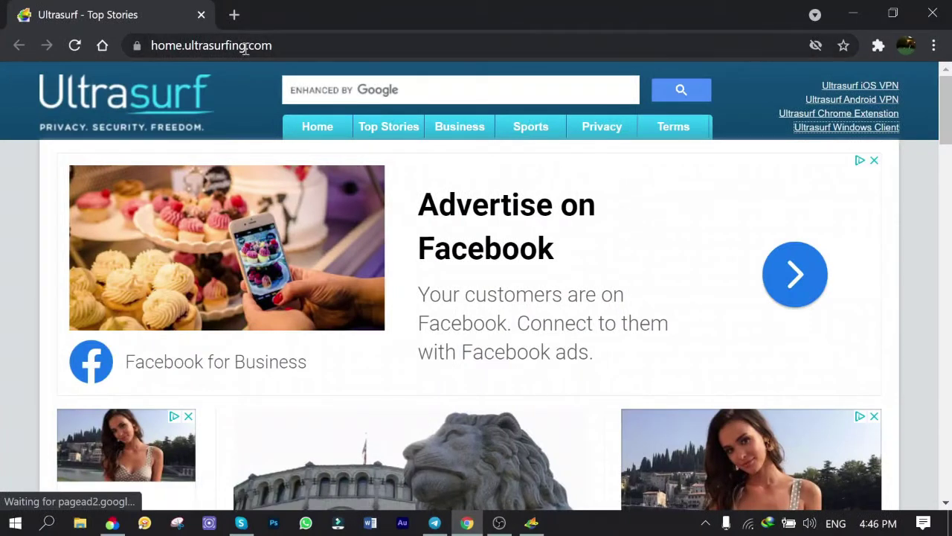
Step: Download the Ultrasurf Windows Client from home.ultrasurfing.com
click(269, 47)
click(320, 45)
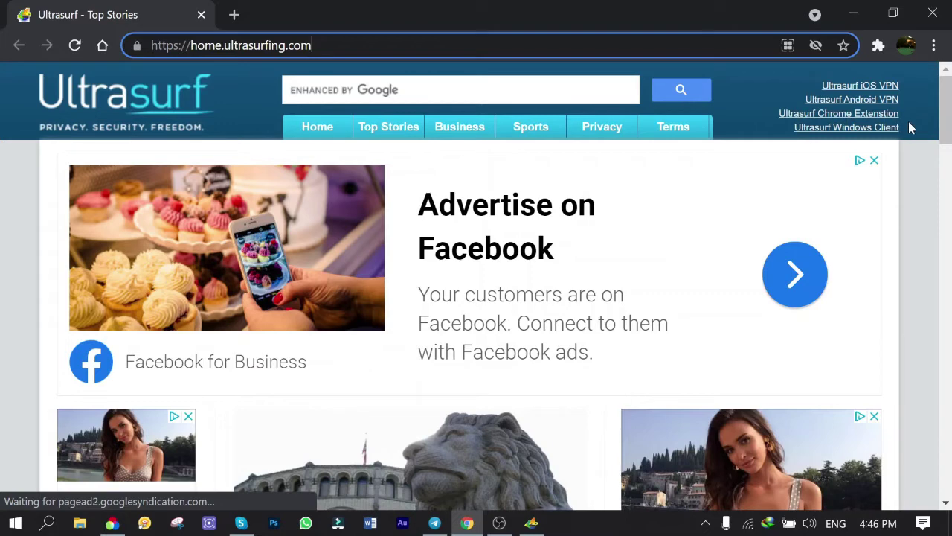
click(852, 132)
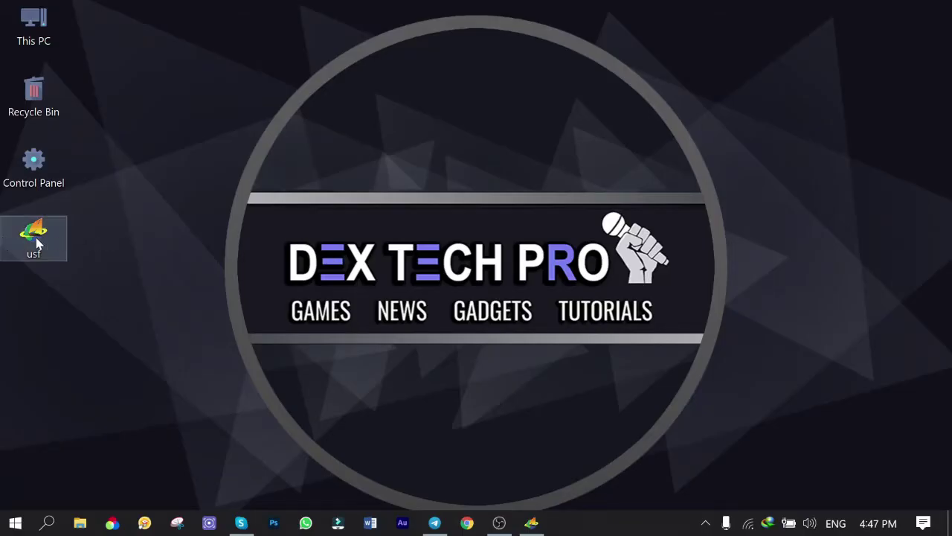
Step: Launch usf from the desktop and minimize the browser window that it opens
click(10, 239)
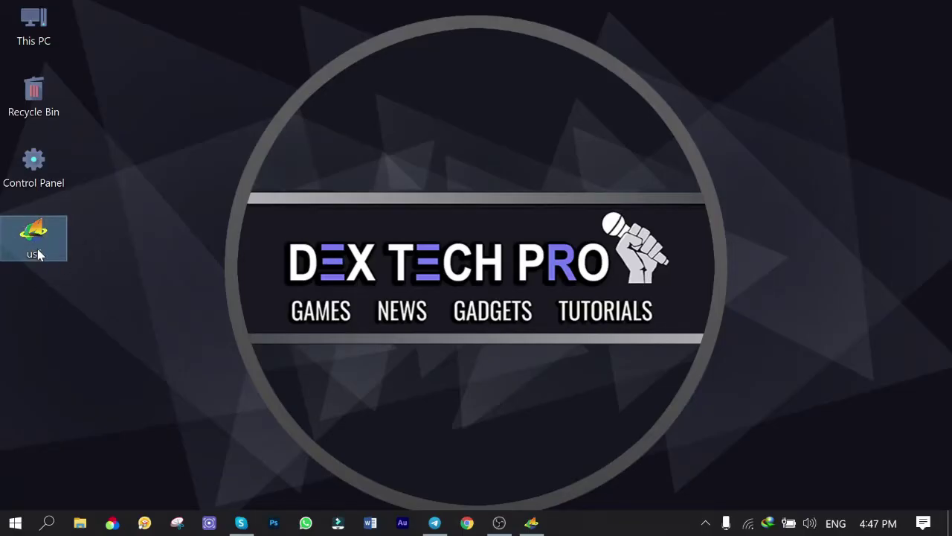
double_click(41, 237)
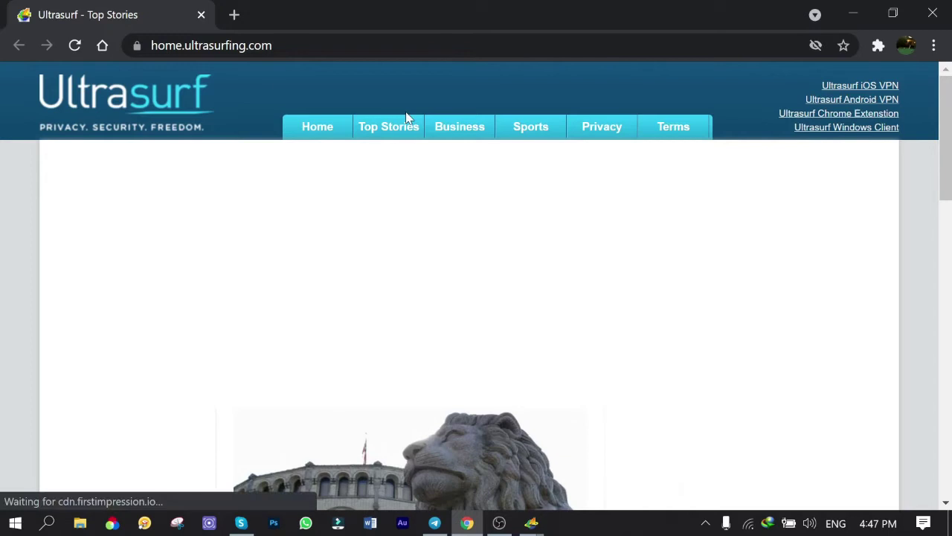
click(854, 15)
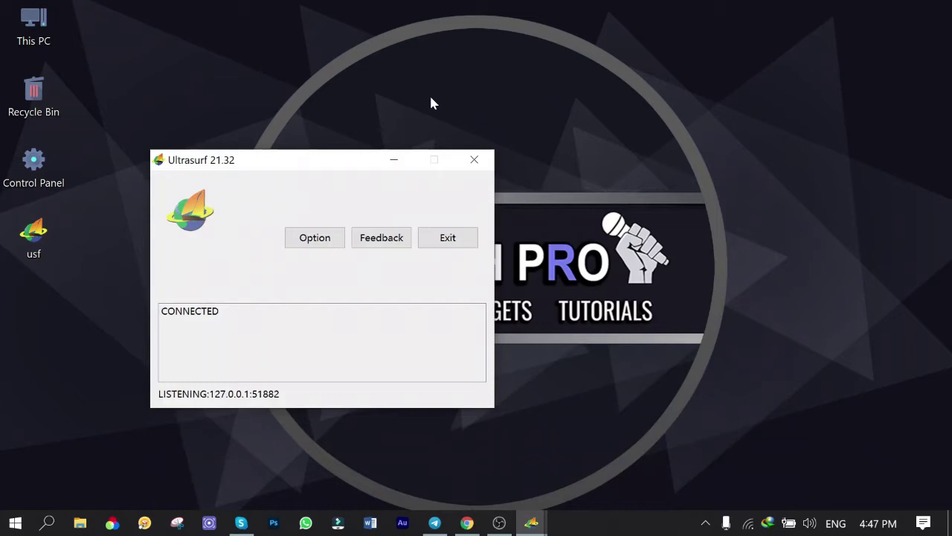
Step: Enable "Share connection (listen to 0.0.0.0)" in the Ultrasurf options and save them
click(316, 240)
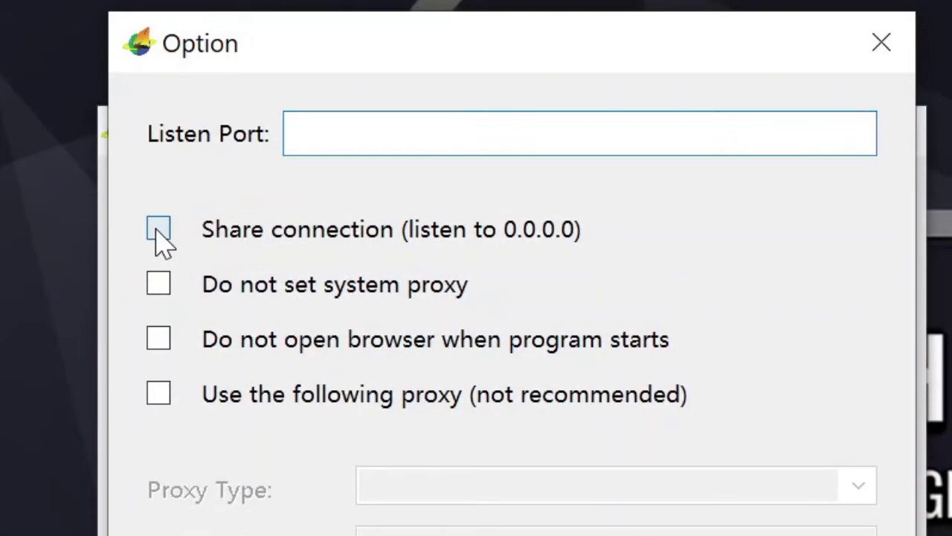
click(176, 202)
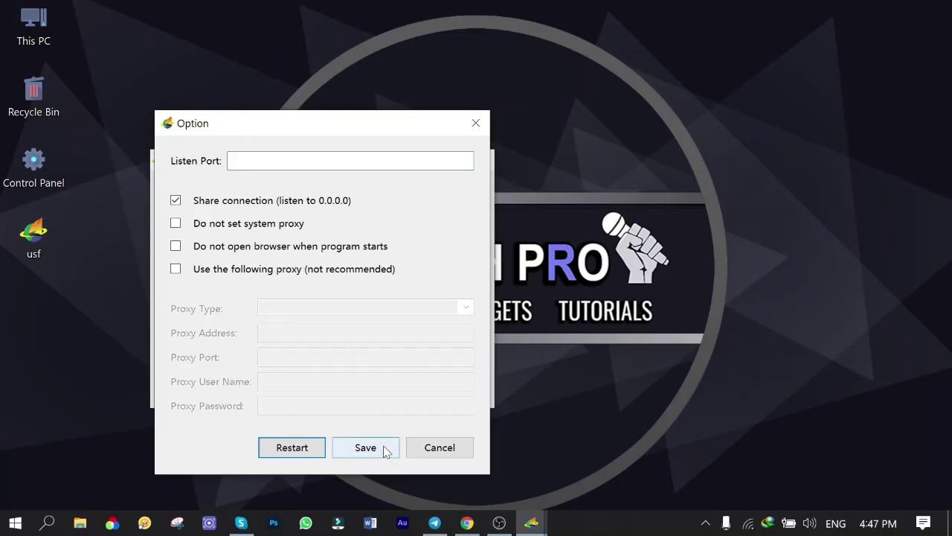
click(365, 447)
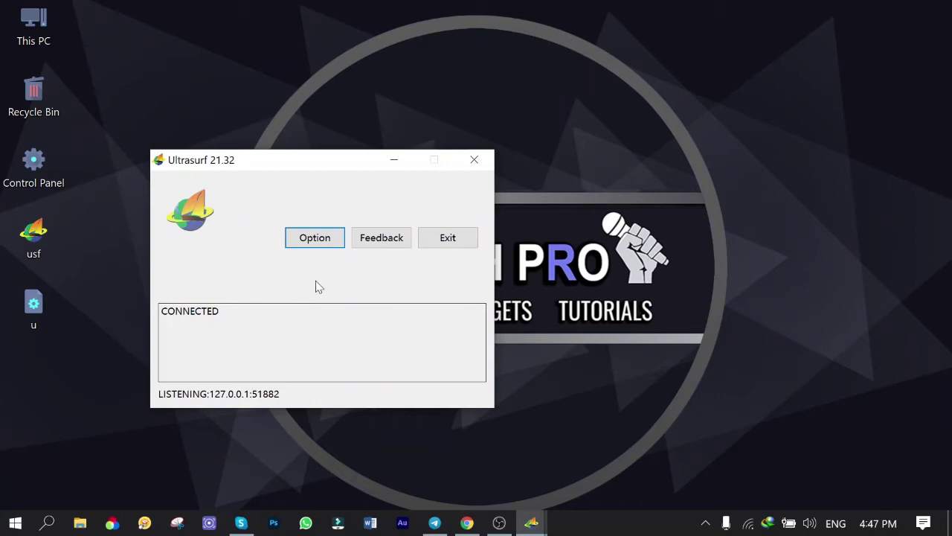
Step: Exit Ultrasurf, relaunch it from the desktop so it applies the saved options, and close the browser window it opens
click(450, 239)
double_click(33, 239)
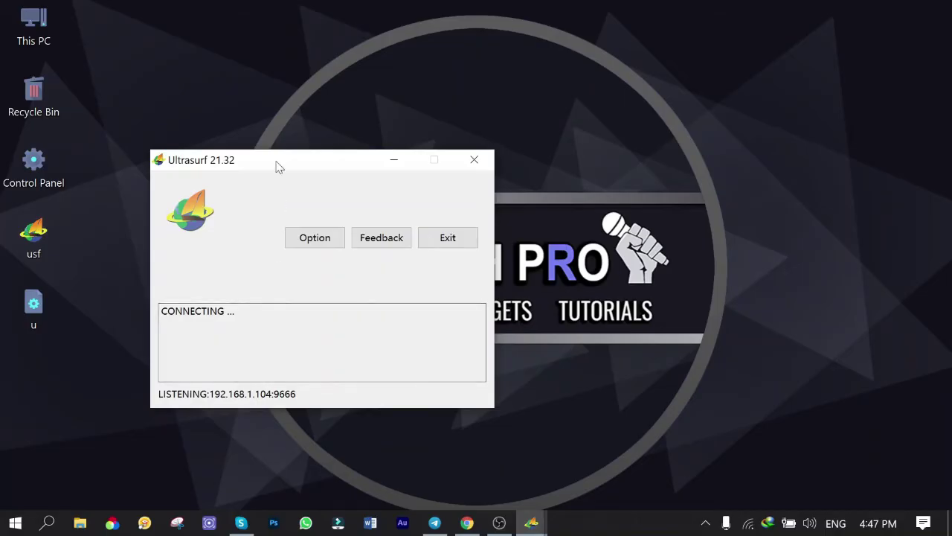
drag(360, 9, 399, 144)
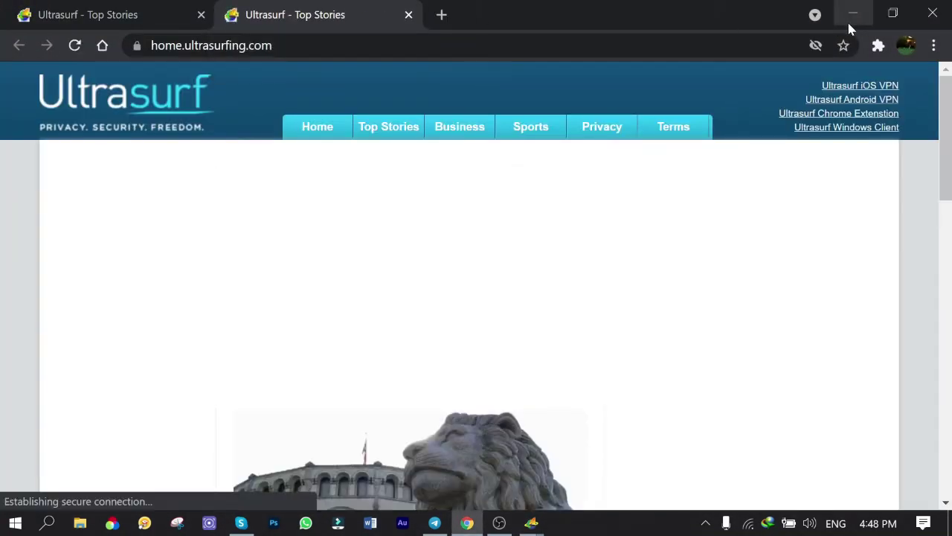
click(934, 14)
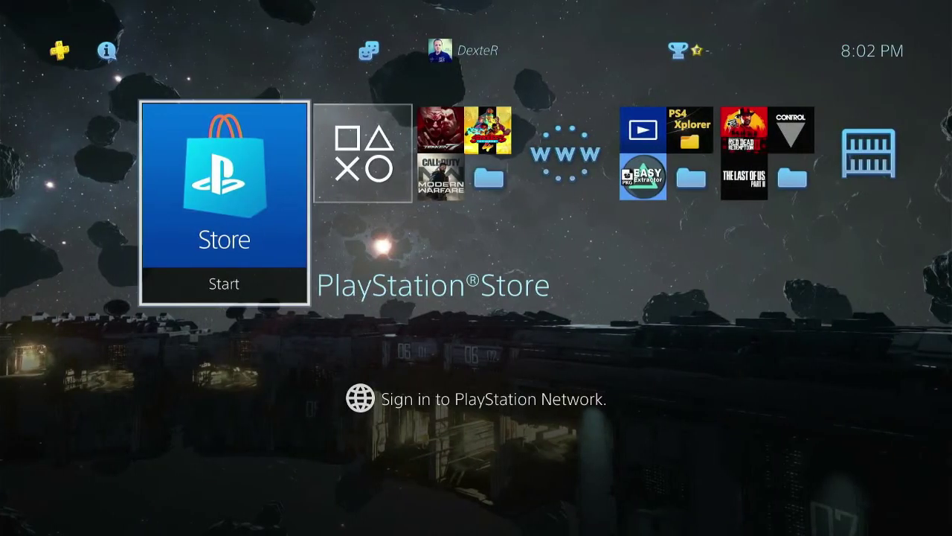
Step: Switch to the PS4 home screen and open the console's Settings
key(Up)
key(Right)
key(Right)
key(Right)
key(Right)
key(Right)
key(Right)
key(Right)
key(Left)
key(Return)
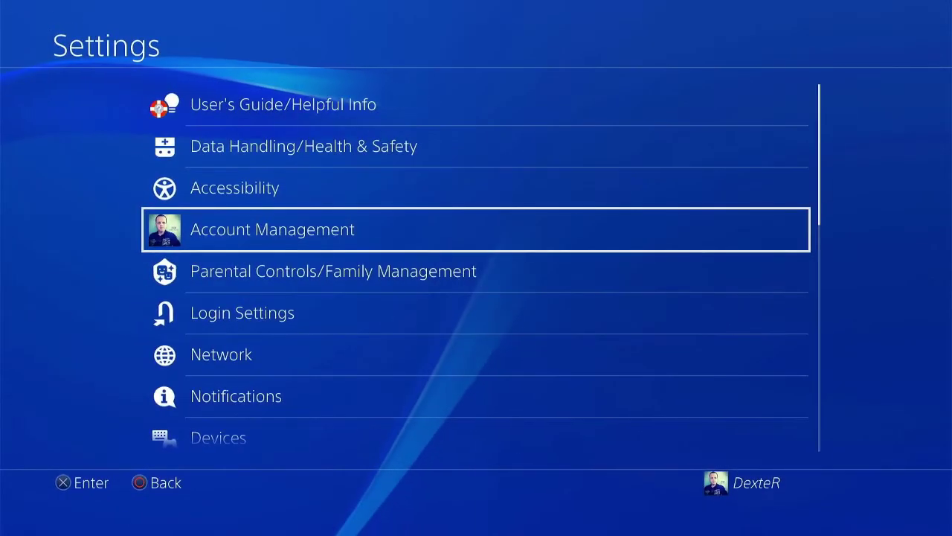
Step: Turn on Connect to the Internet in the console's Network settings
key(Down)
key(Down)
key(Down)
key(Return)
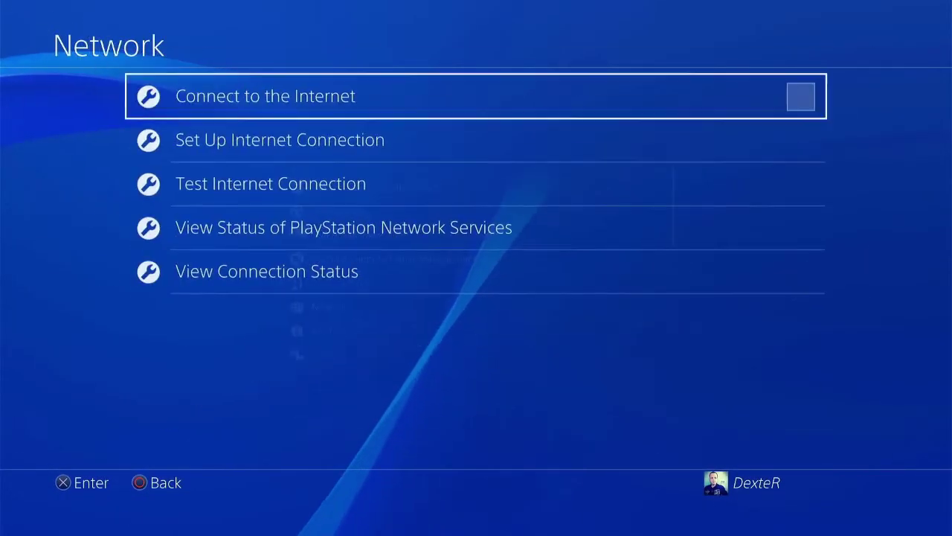
key(Return)
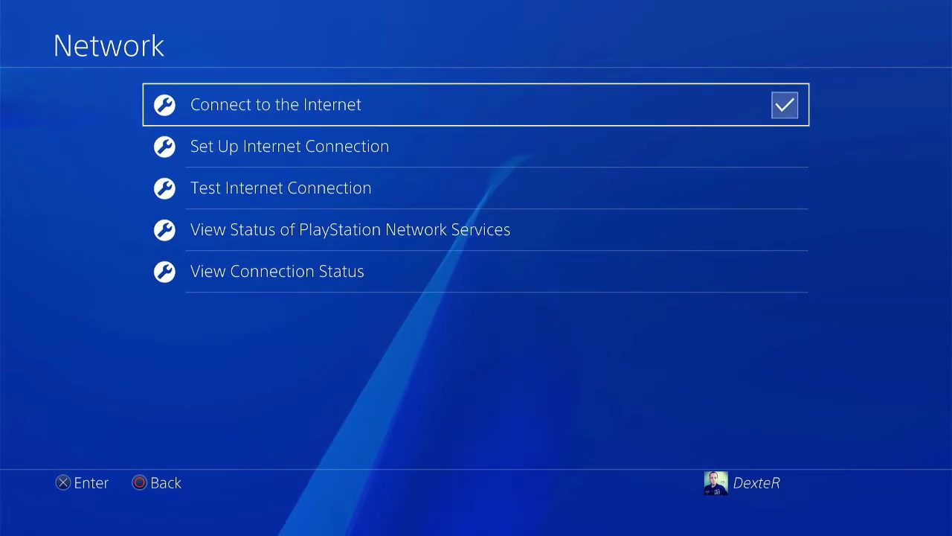
Step: Start Set Up Internet Connection using Wi-Fi with the Custom method
key(Down)
key(Return)
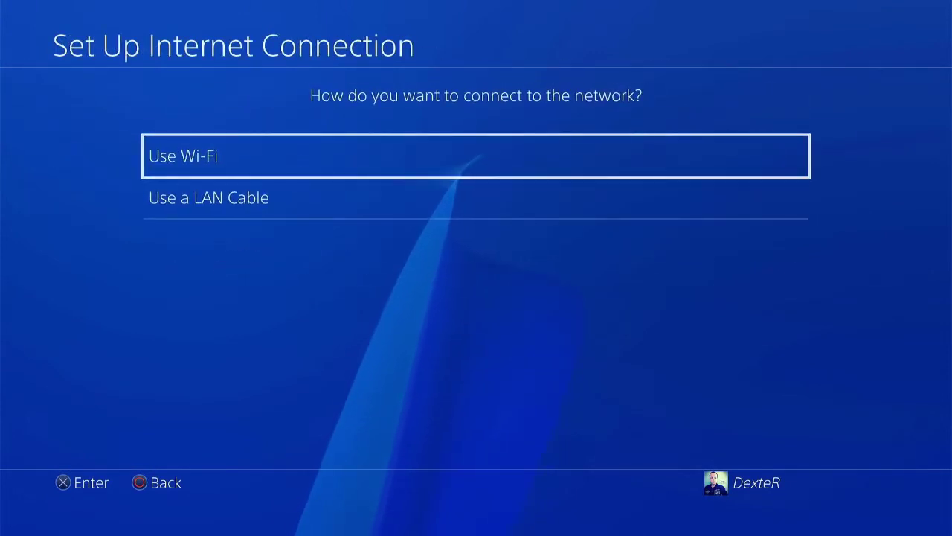
key(Down)
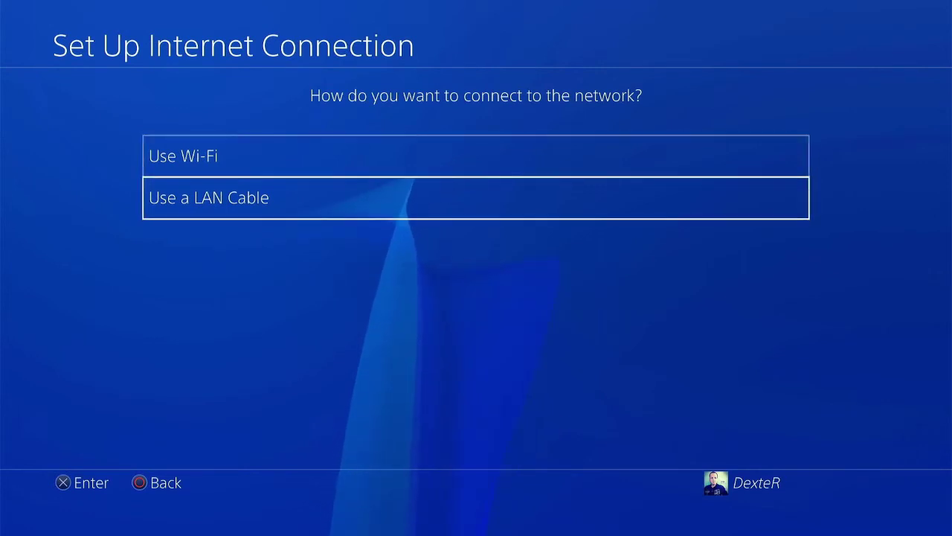
key(Up)
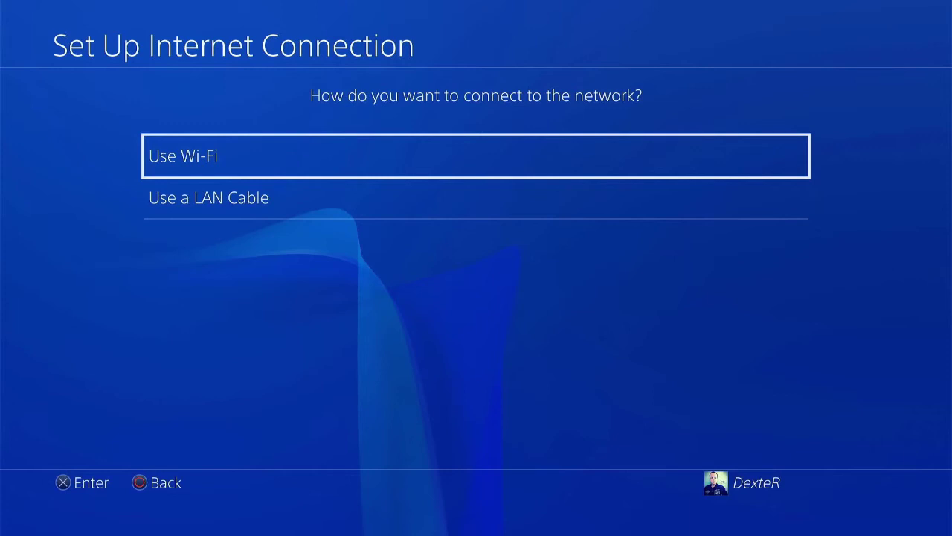
key(Return)
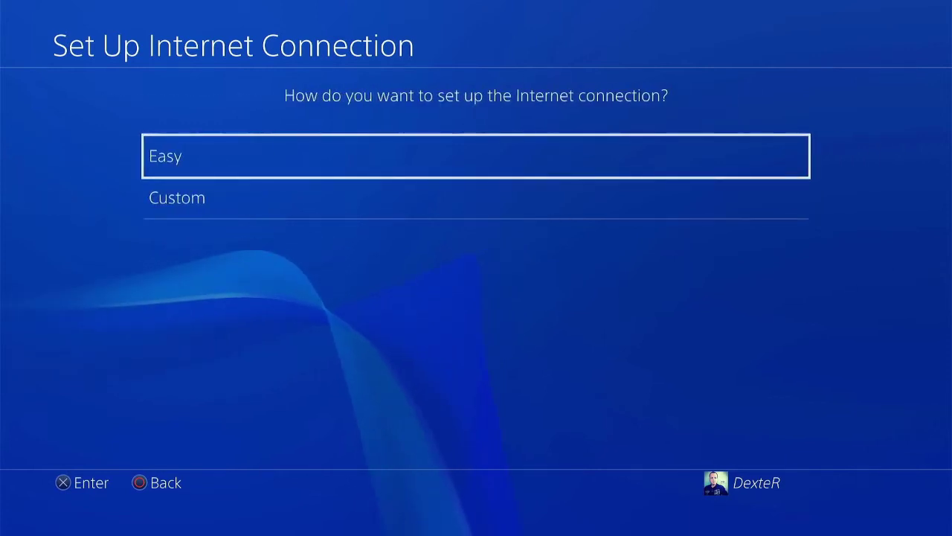
key(Down)
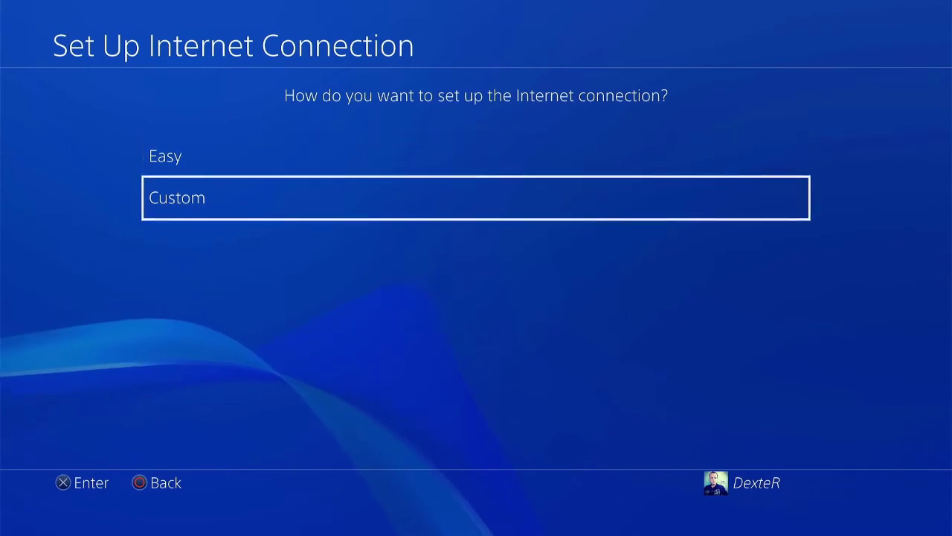
key(Return)
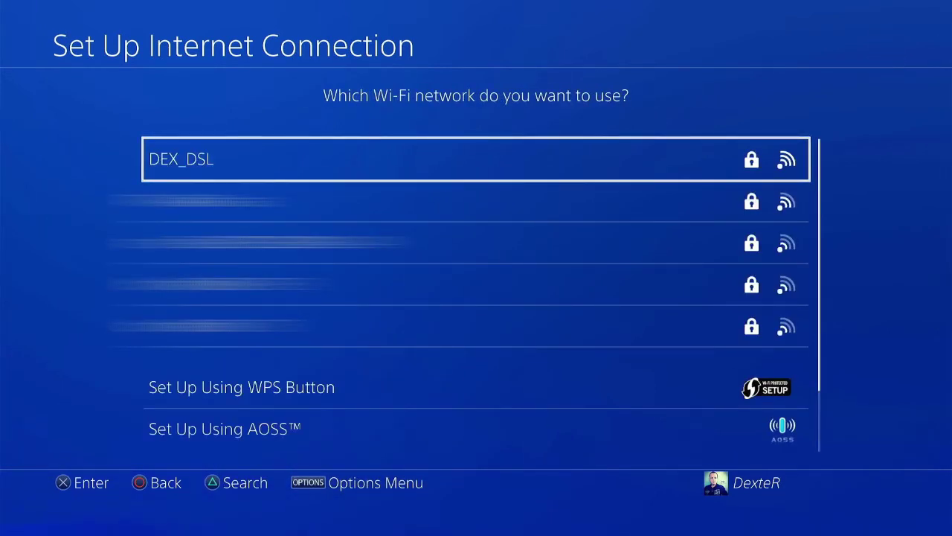
Step: Choose the DEX_DSL Wi-Fi network and enter its Wi-Fi password
key(Return)
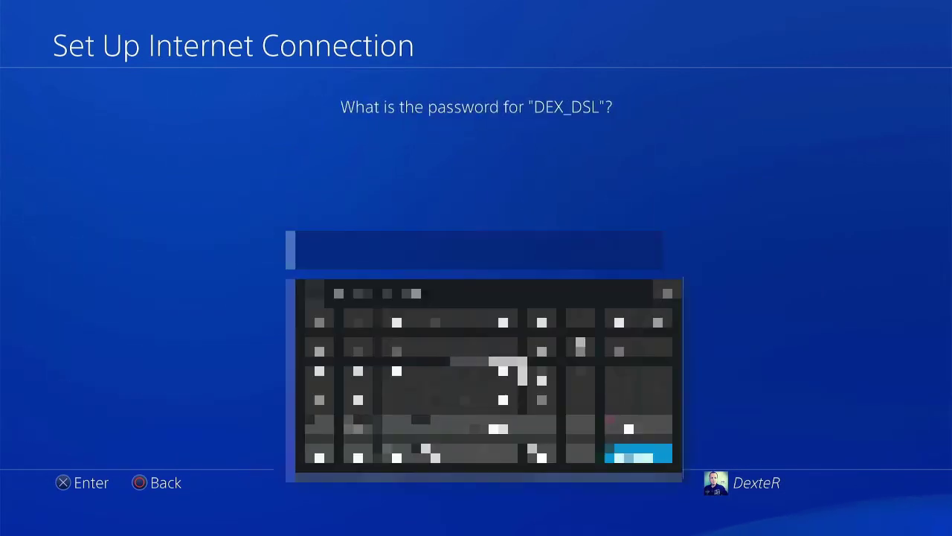
text(****)
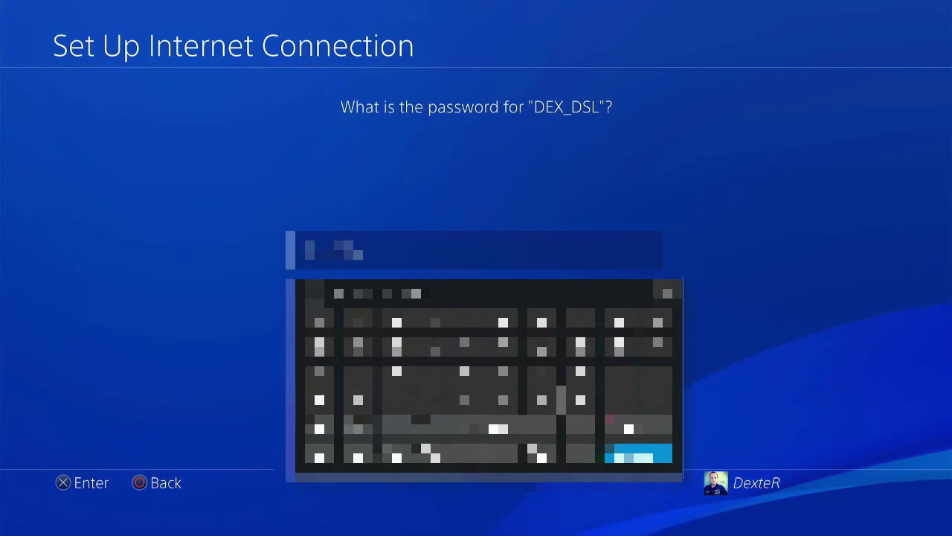
key(Return)
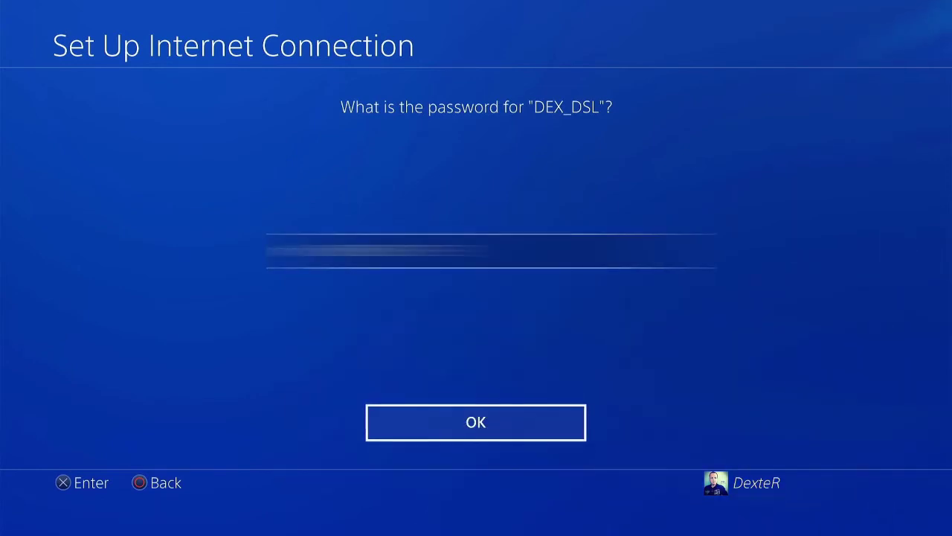
key(Return)
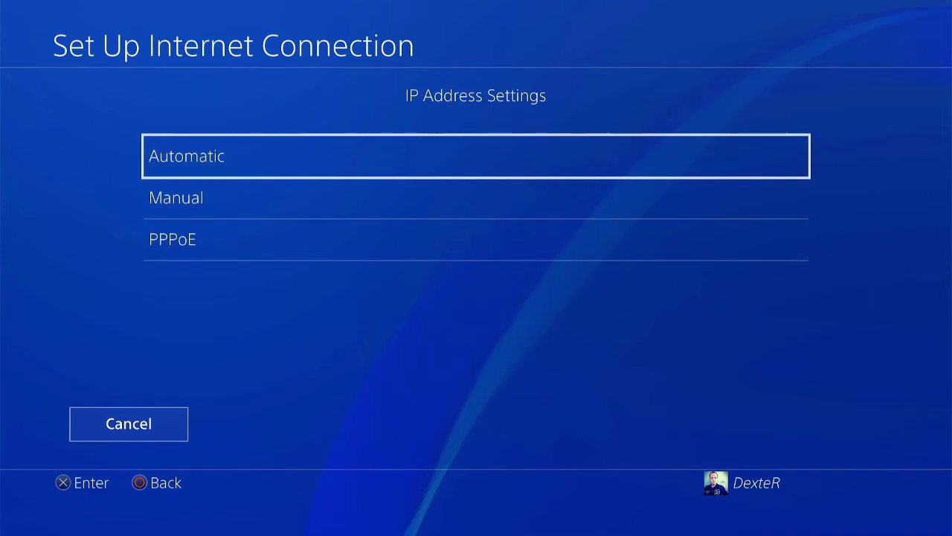
Step: Set IP address, DNS and MTU settings to Automatic, with DHCP Host Name set to Do Not Specify
key(Return)
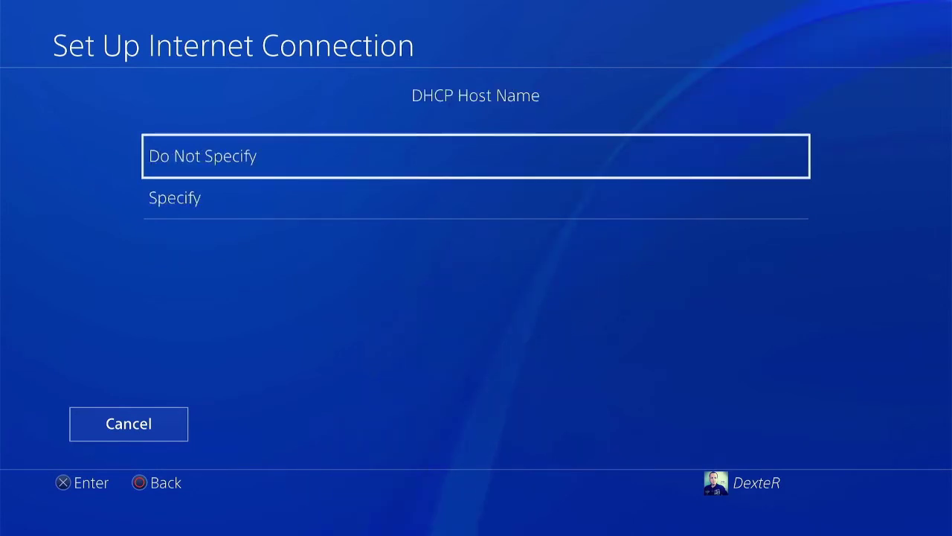
key(Return)
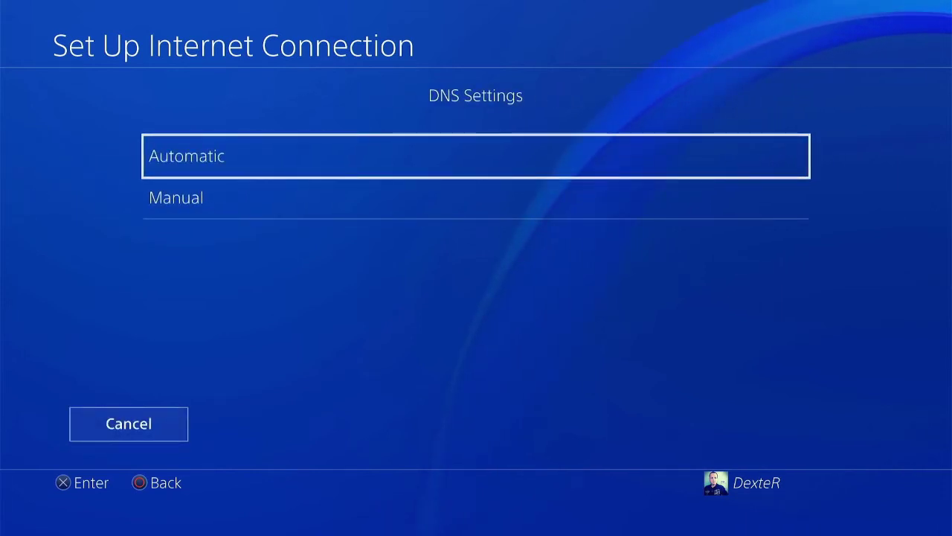
key(Return)
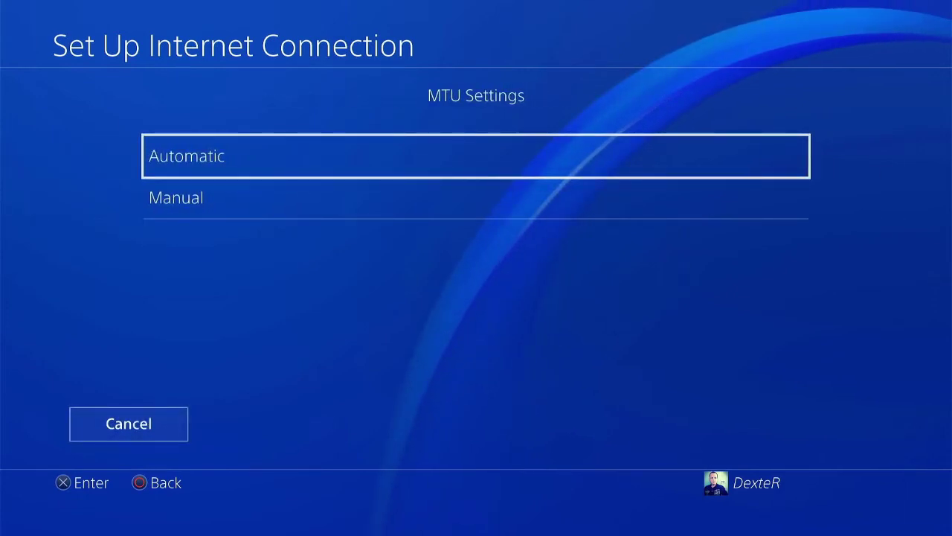
key(Return)
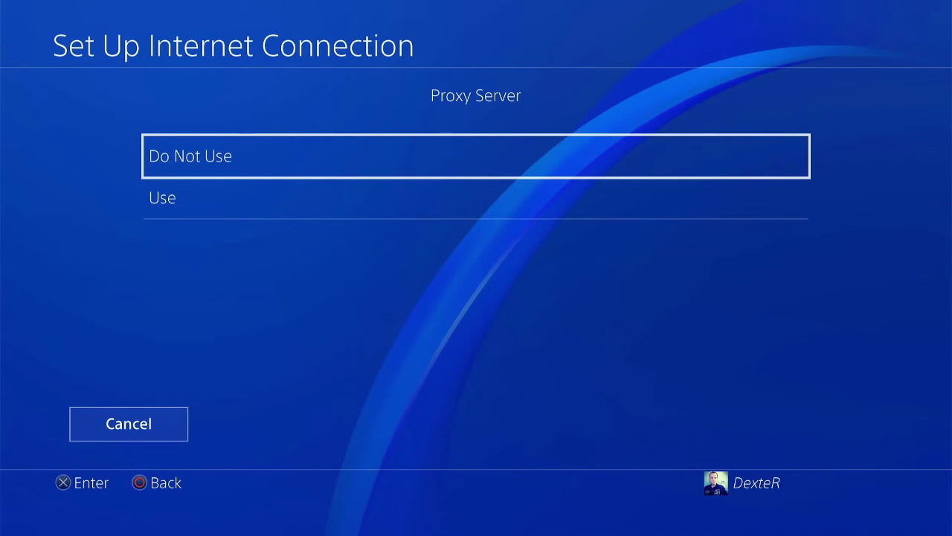
Step: Choose to use a proxy server and set its address to 192.168.1.104
key(Down)
key(Return)
key(Return)
text(192.16)
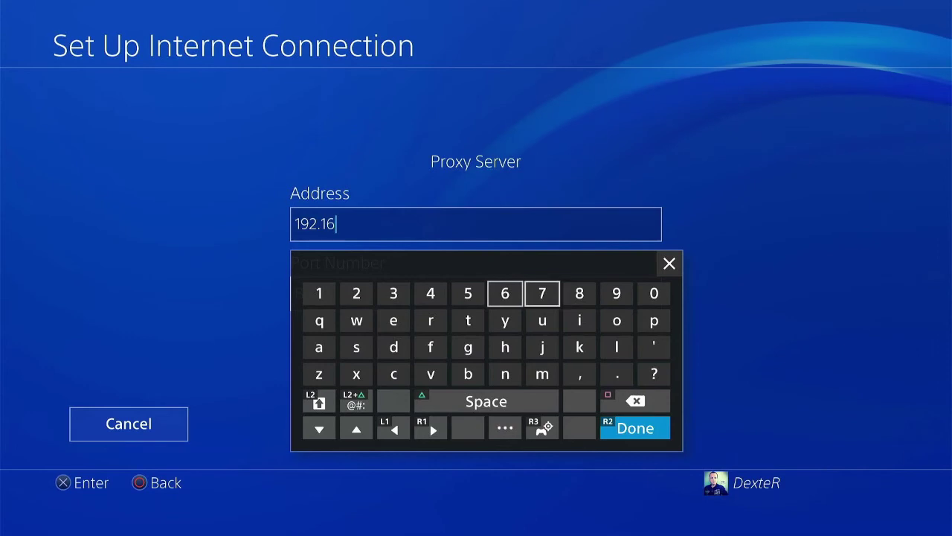
text(8.1)
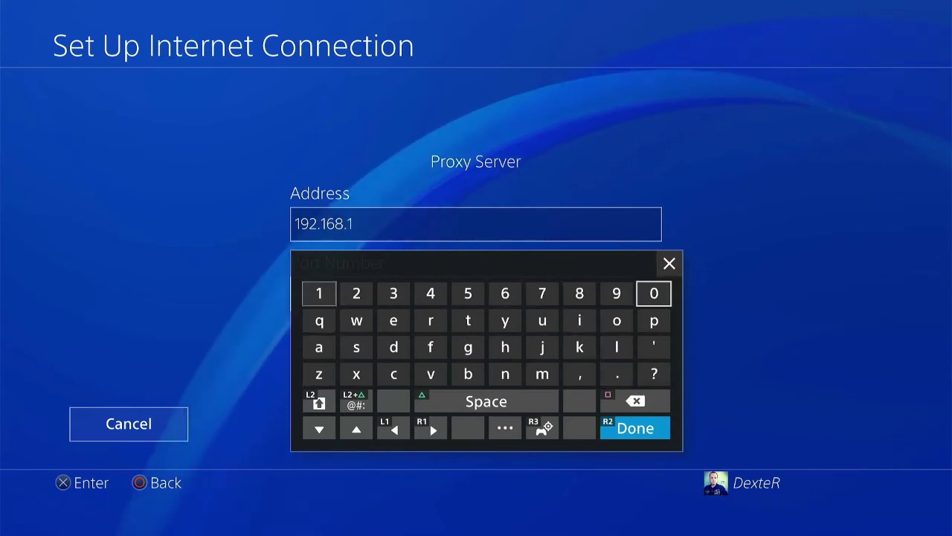
text(.104)
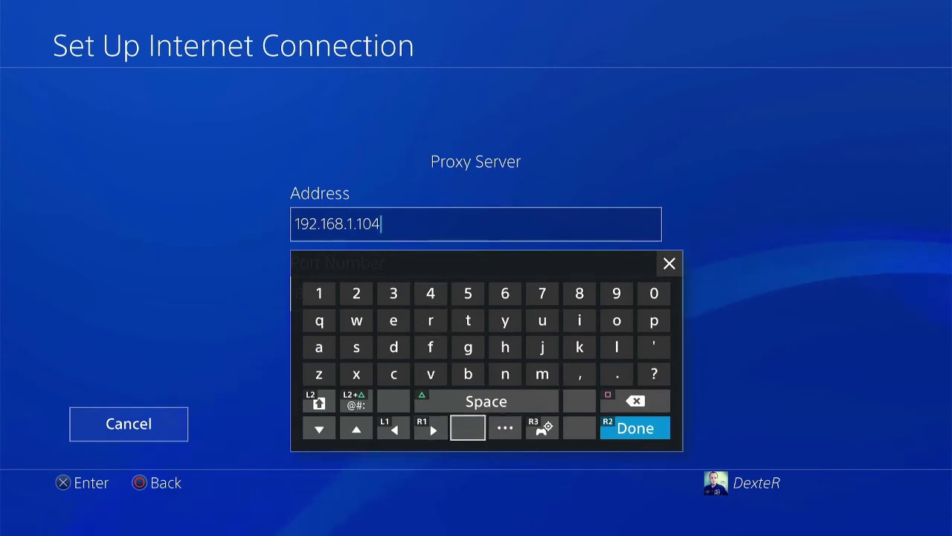
key(Return)
Step: Set the proxy port number to 9666 and apply the Internet settings
key(Down)
key(Return)
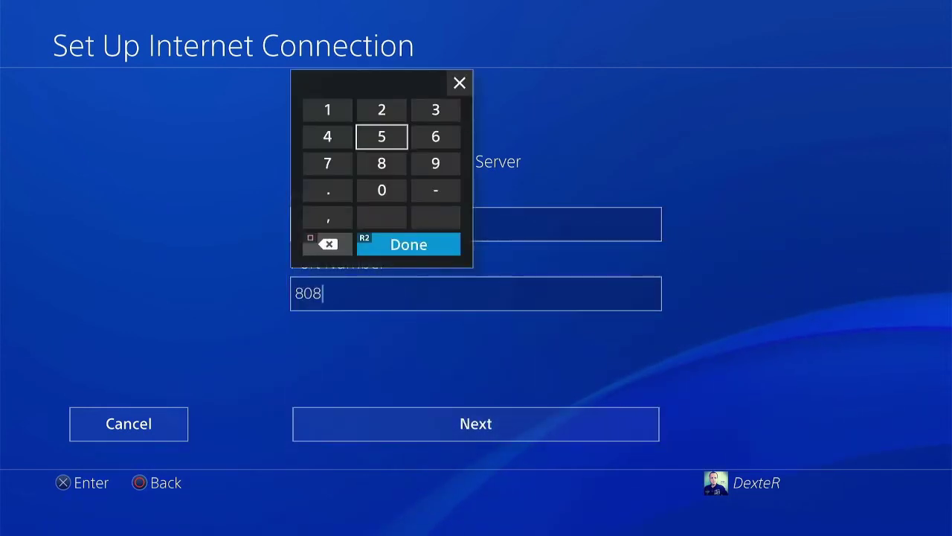
key(BackSpace)
key(BackSpace)
key(BackSpace)
key(BackSpace)
text(9666)
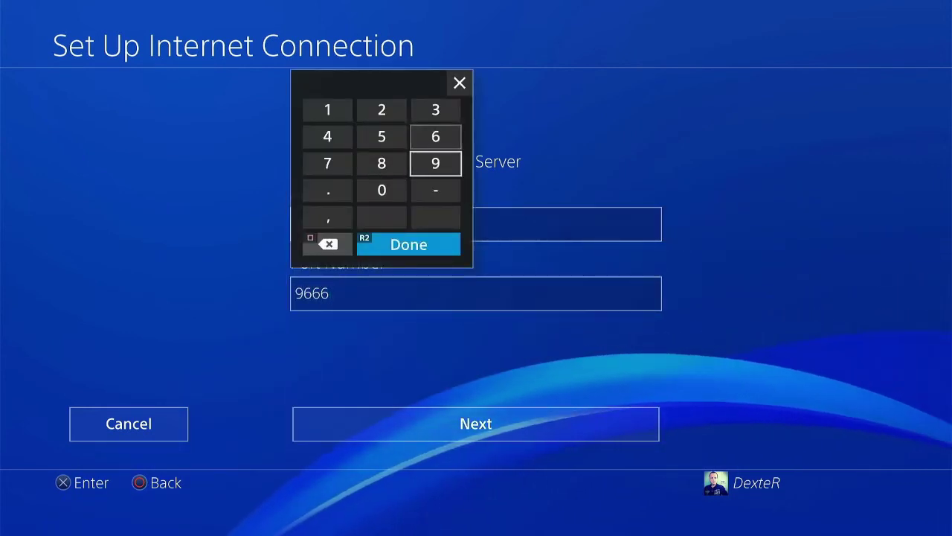
key(Return)
key(Down)
key(Return)
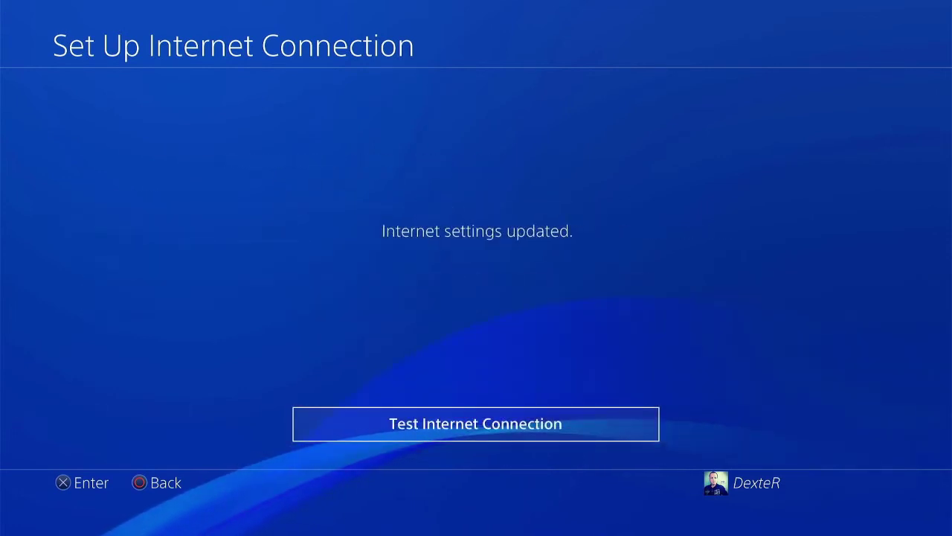
Step: Test the Internet connection and return to the PS4 home screen
key(Return)
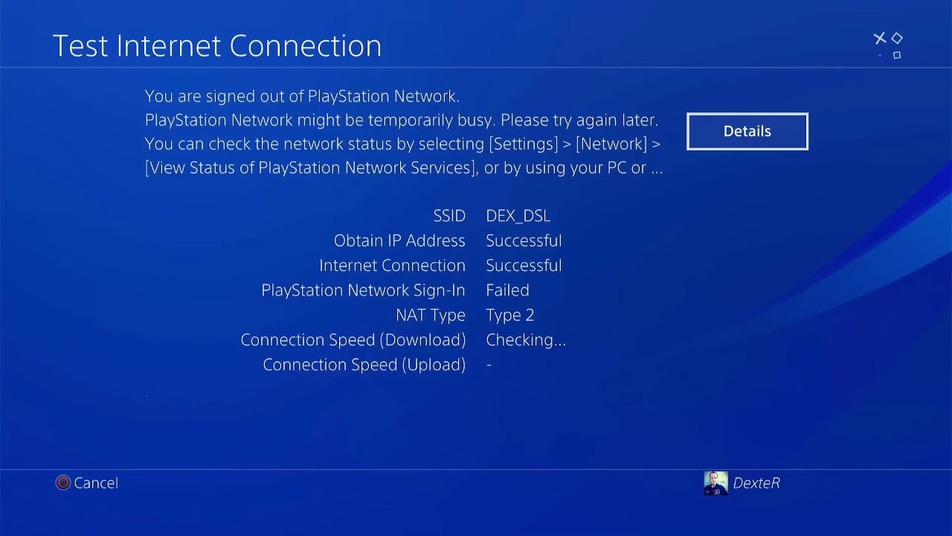
key(Escape)
key(Escape)
key(Escape)
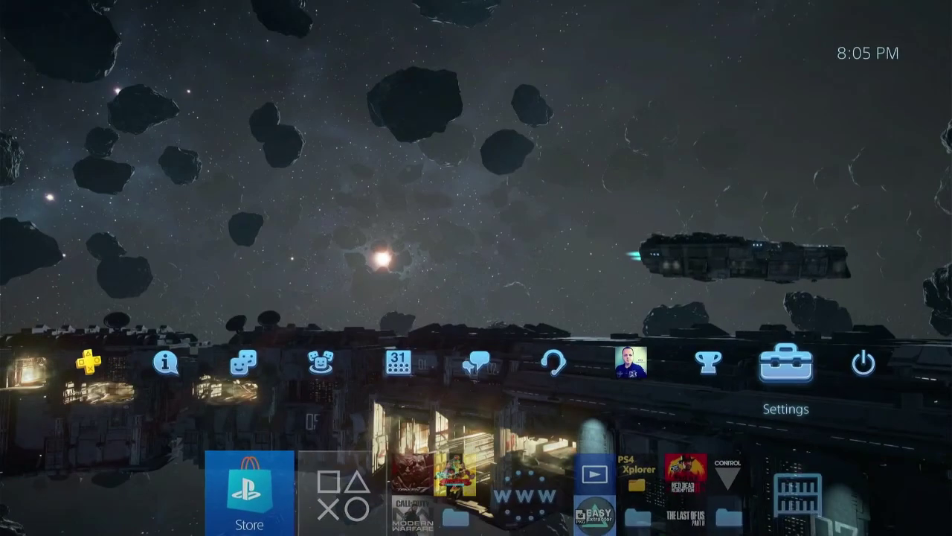
key(Escape)
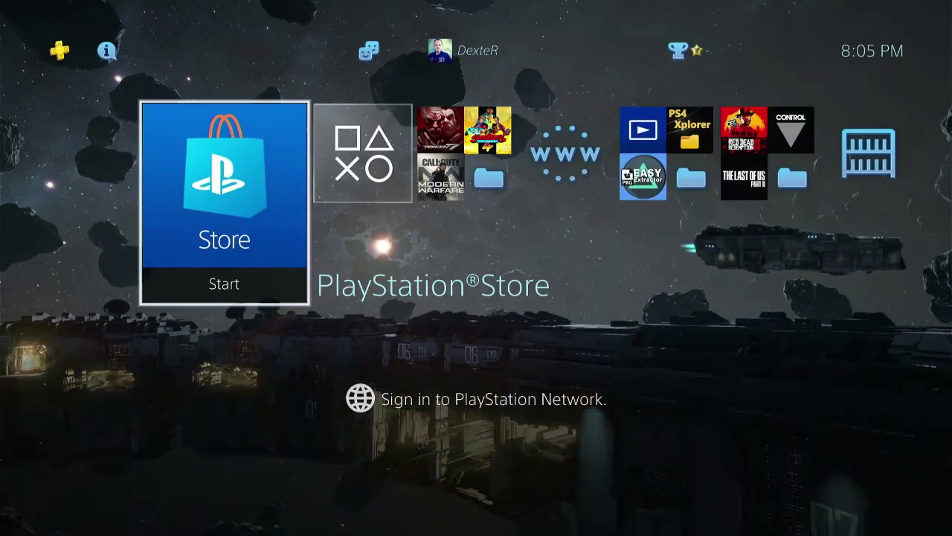
key(Right)
key(Right)
key(Right)
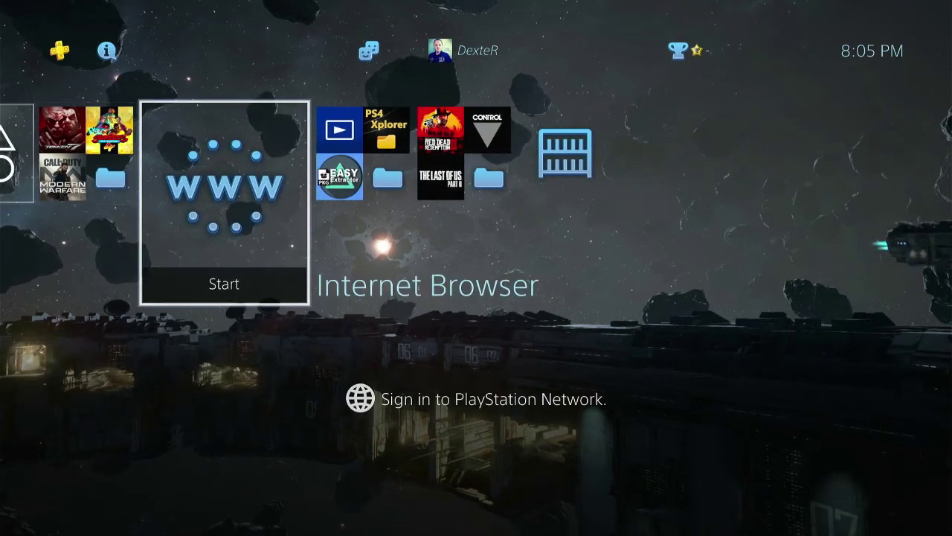
key(Return)
text(www.youtube.com)
key(Return)
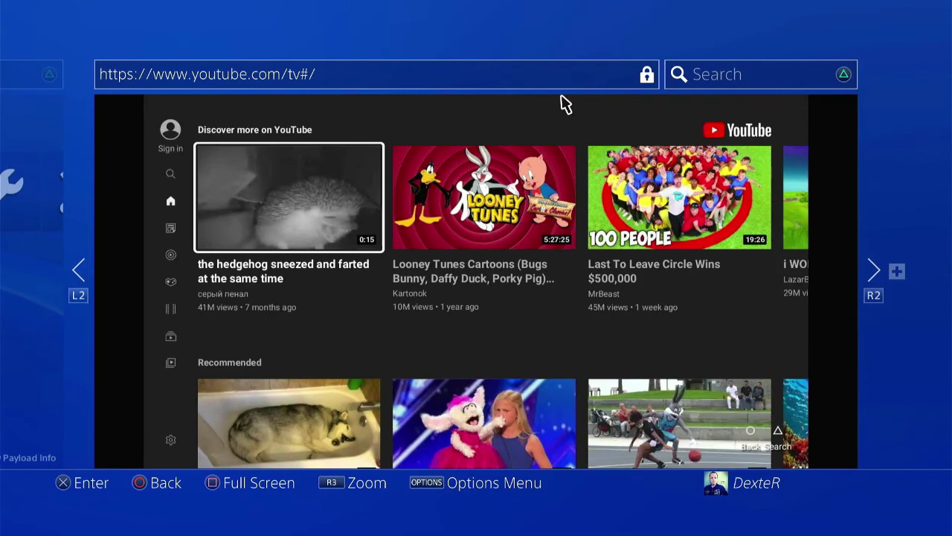
scroll(563, 101, down, 5)
scroll(531, 366, up, 3)
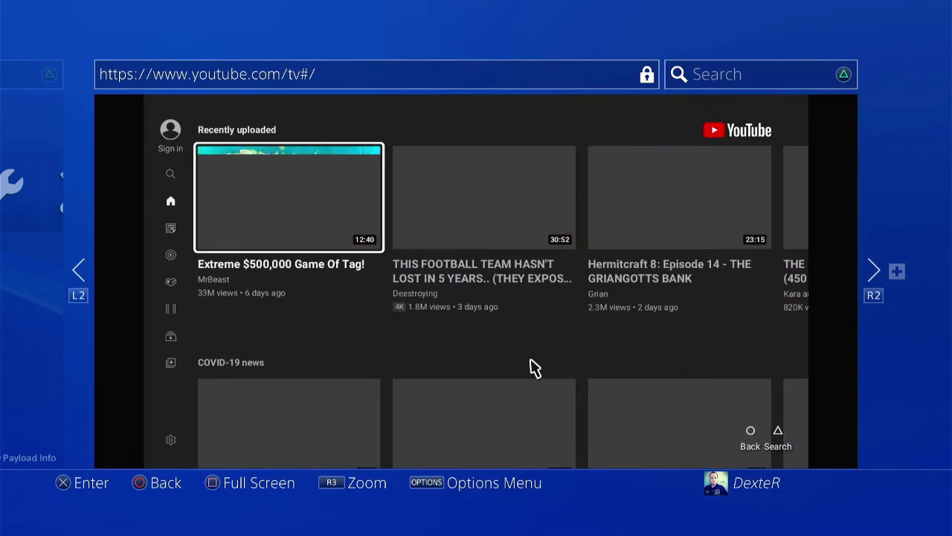